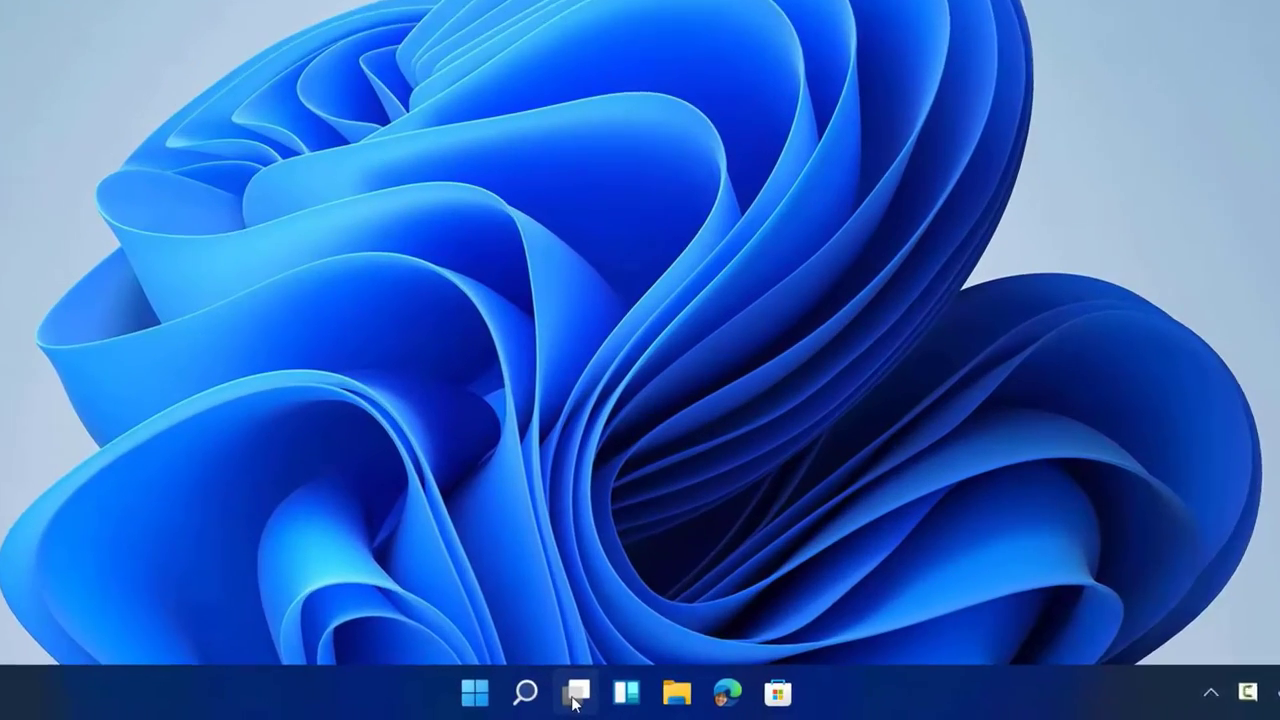
- Bring up the virtual desktops flyout from Task View, listing Desktops 2–5 and New desktop
{"action": "mouse_move", "coordinate": [603, 700]}
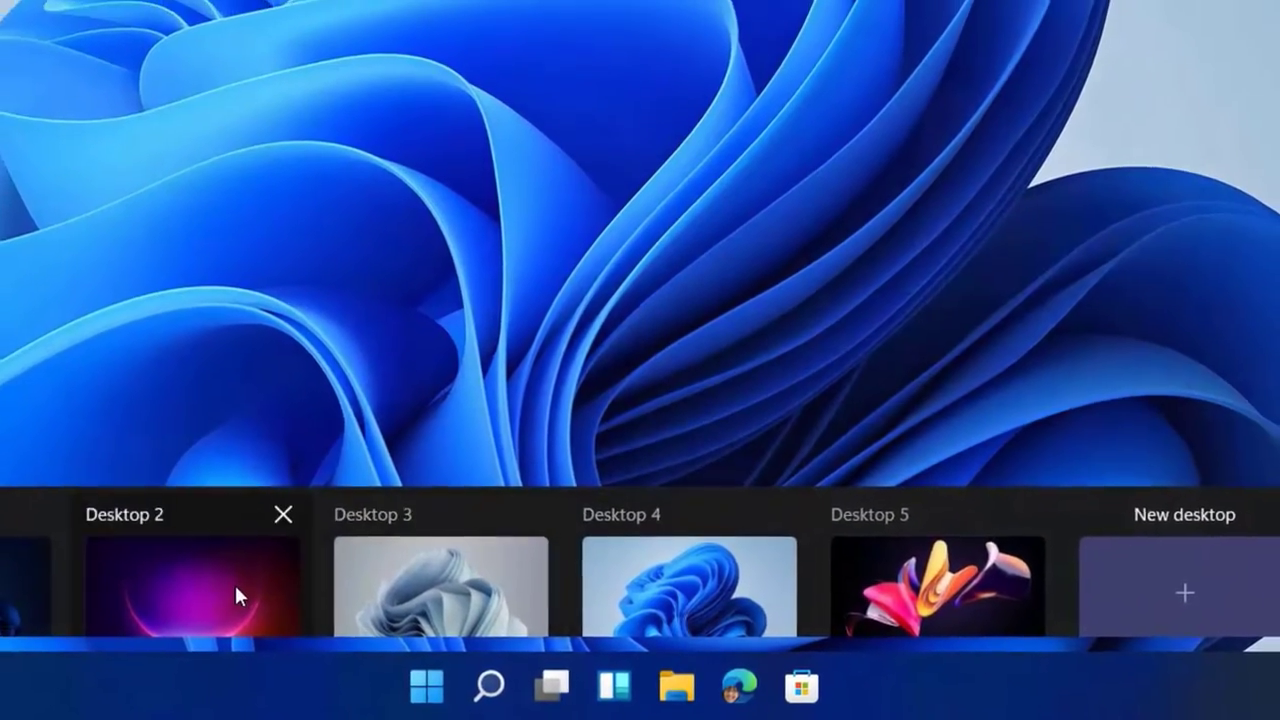
- Move the Edge window with the Outlook contacts onto Desktop 2, leaving PowerPoint on Desktop 1
{"action": "left_click", "coordinate": [236, 595]}
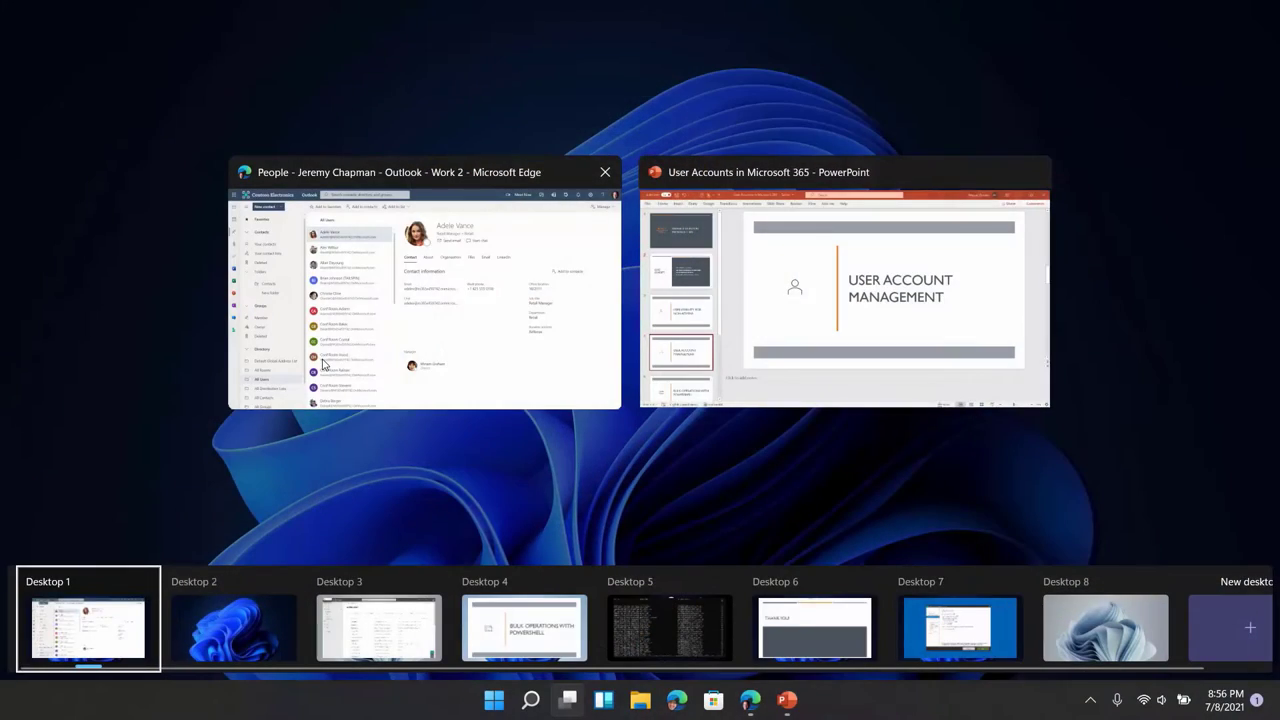
{"action": "left_click_drag", "start_coordinate": [323, 364], "coordinate": [215, 635]}
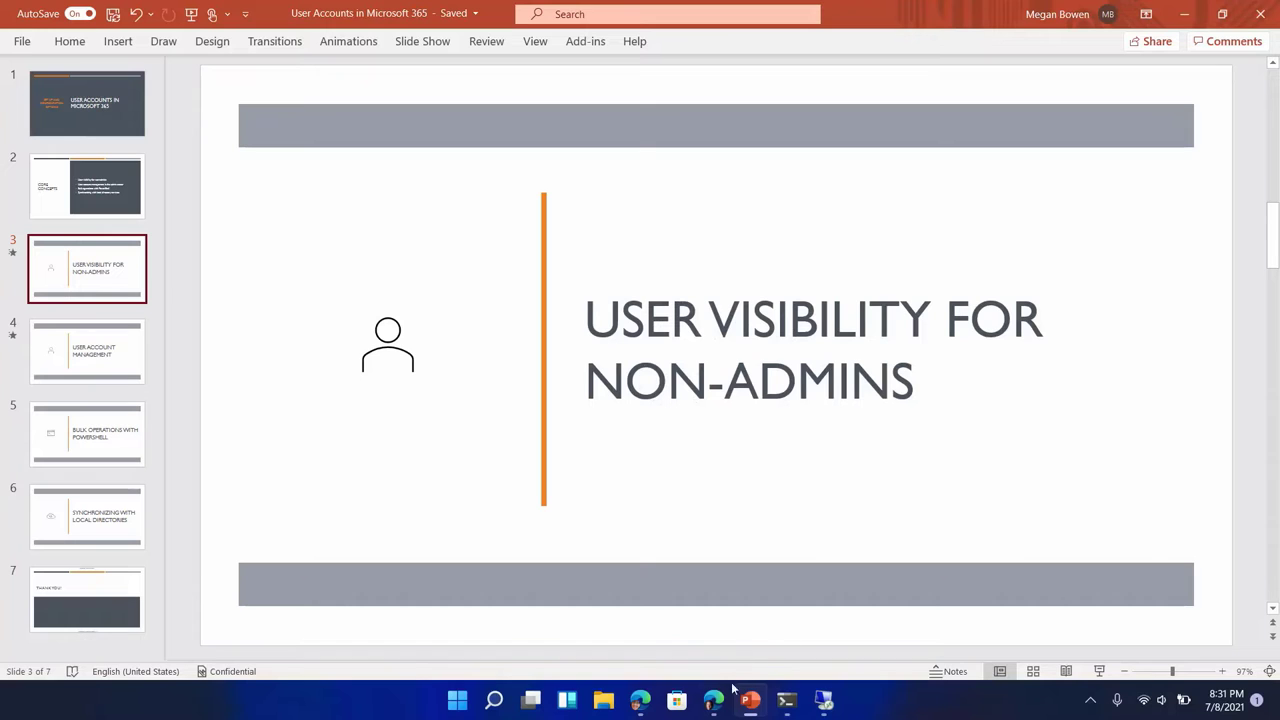
{"action": "left_click", "coordinate": [713, 699]}
{"action": "scroll", "coordinate": [450, 450], "scroll_direction": "down", "scroll_amount": 6}
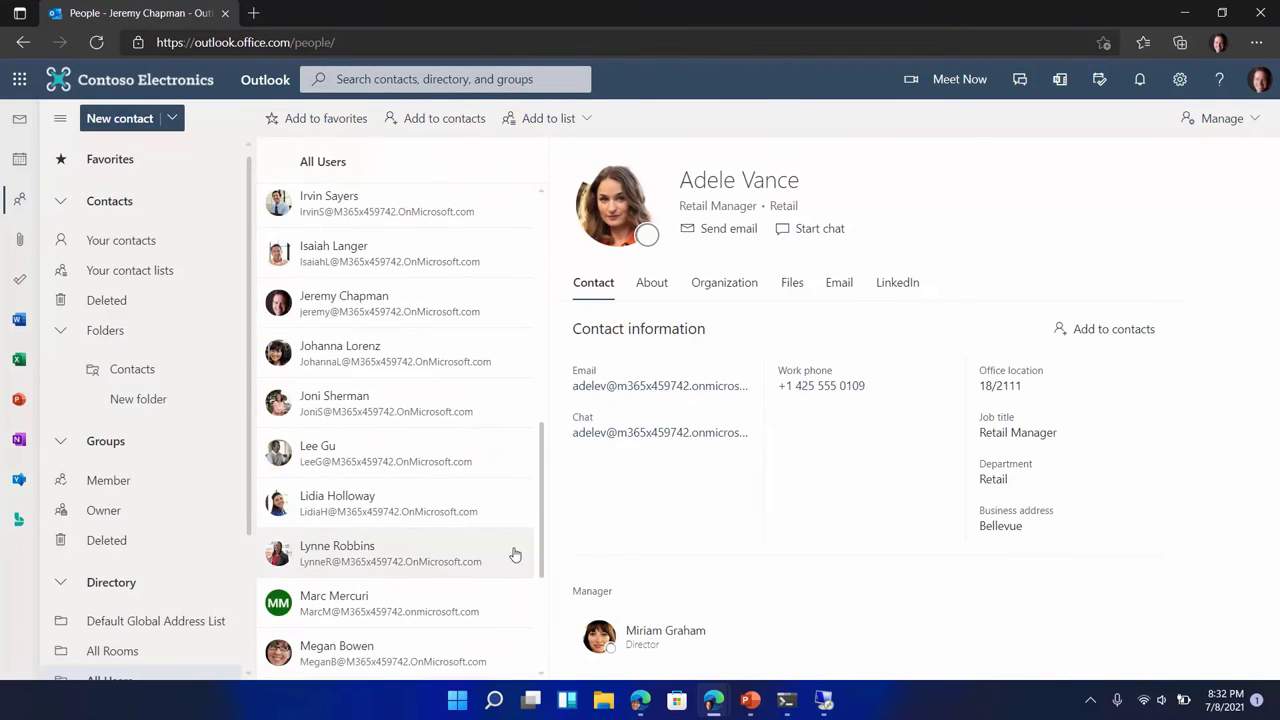
{"action": "scroll", "coordinate": [514, 554], "scroll_direction": "up", "scroll_amount": 6}
{"action": "left_click", "coordinate": [757, 645]}
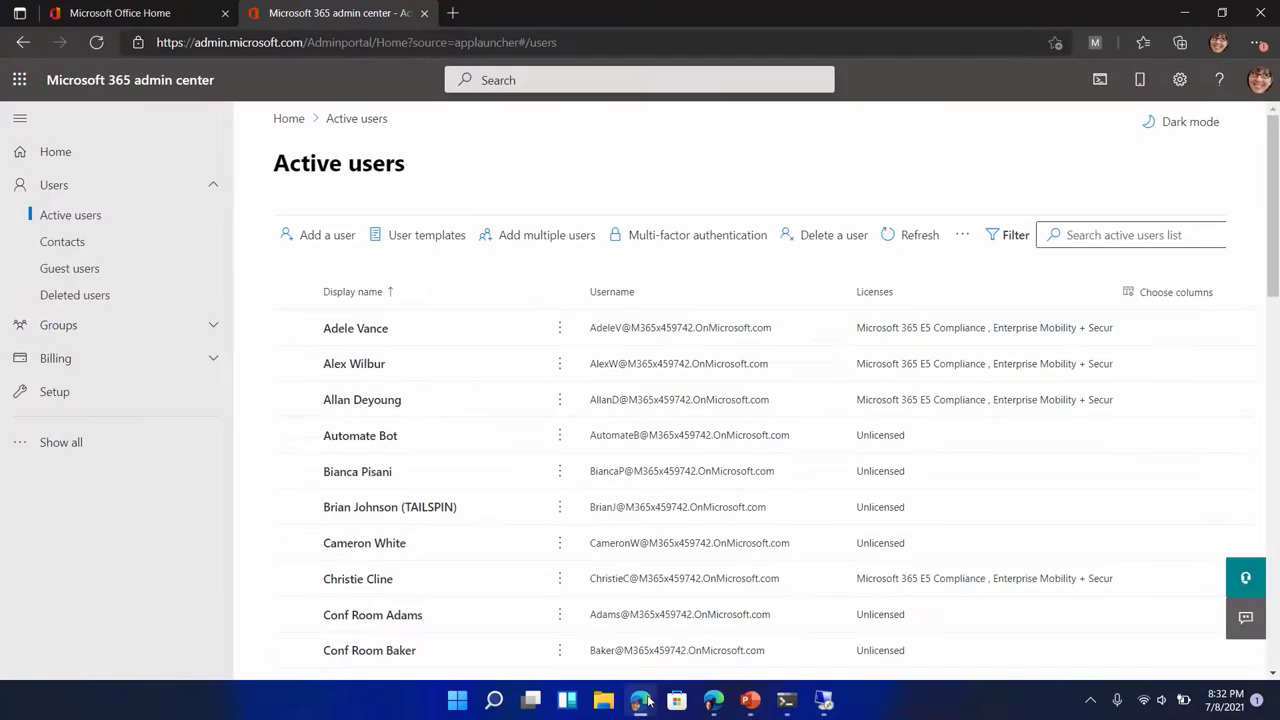
- Scroll through the Active users list, then return to the PowerPoint deck at slide 5
{"action": "scroll", "coordinate": [645, 530], "scroll_direction": "down", "scroll_amount": 1}
{"action": "scroll", "coordinate": [645, 530], "scroll_direction": "down", "scroll_amount": 8}
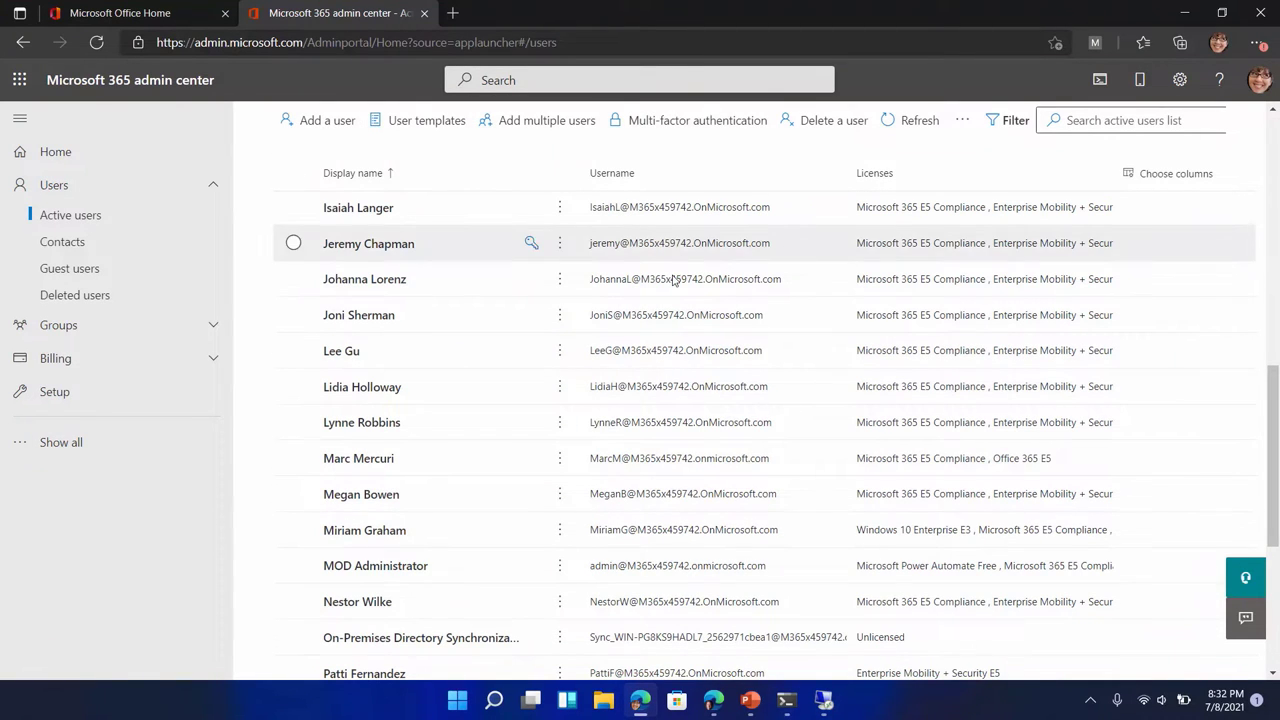
{"action": "left_click", "coordinate": [751, 700]}
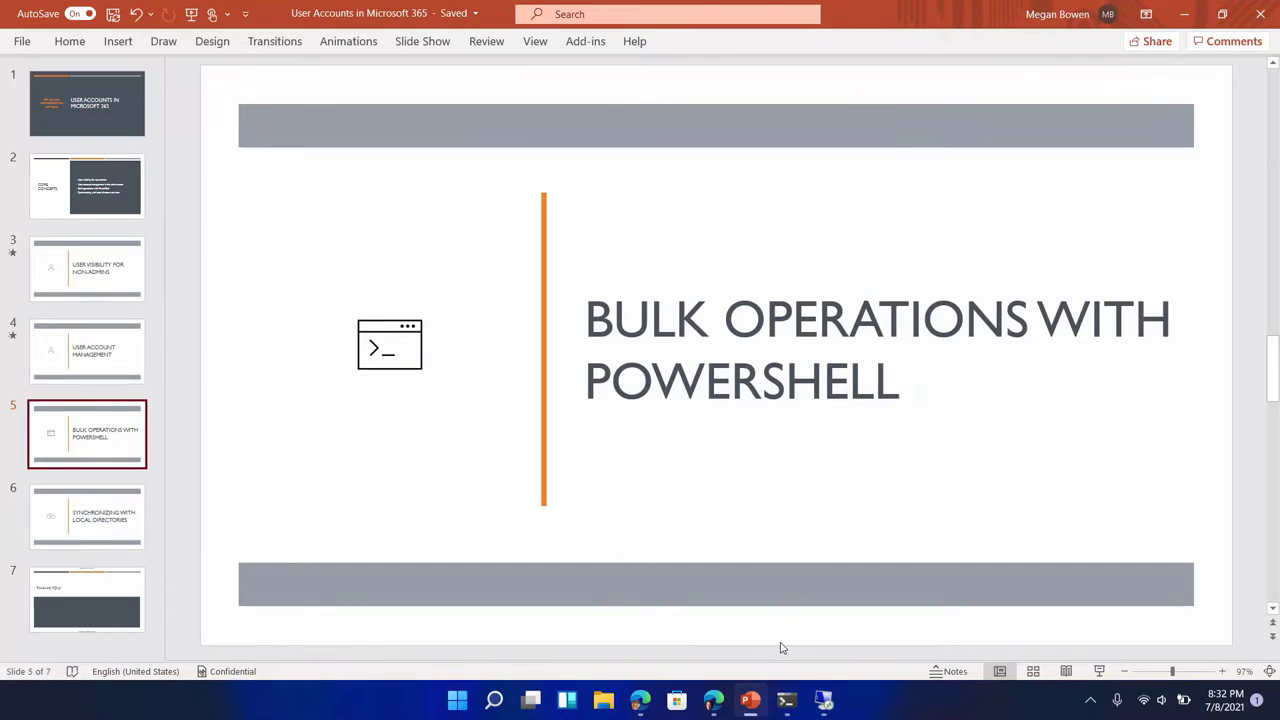
- Run get-azureaduser in Windows Terminal, then show slide 6, 'Synchronizing with Local Directories', in PowerPoint
{"action": "left_click", "coordinate": [786, 700]}
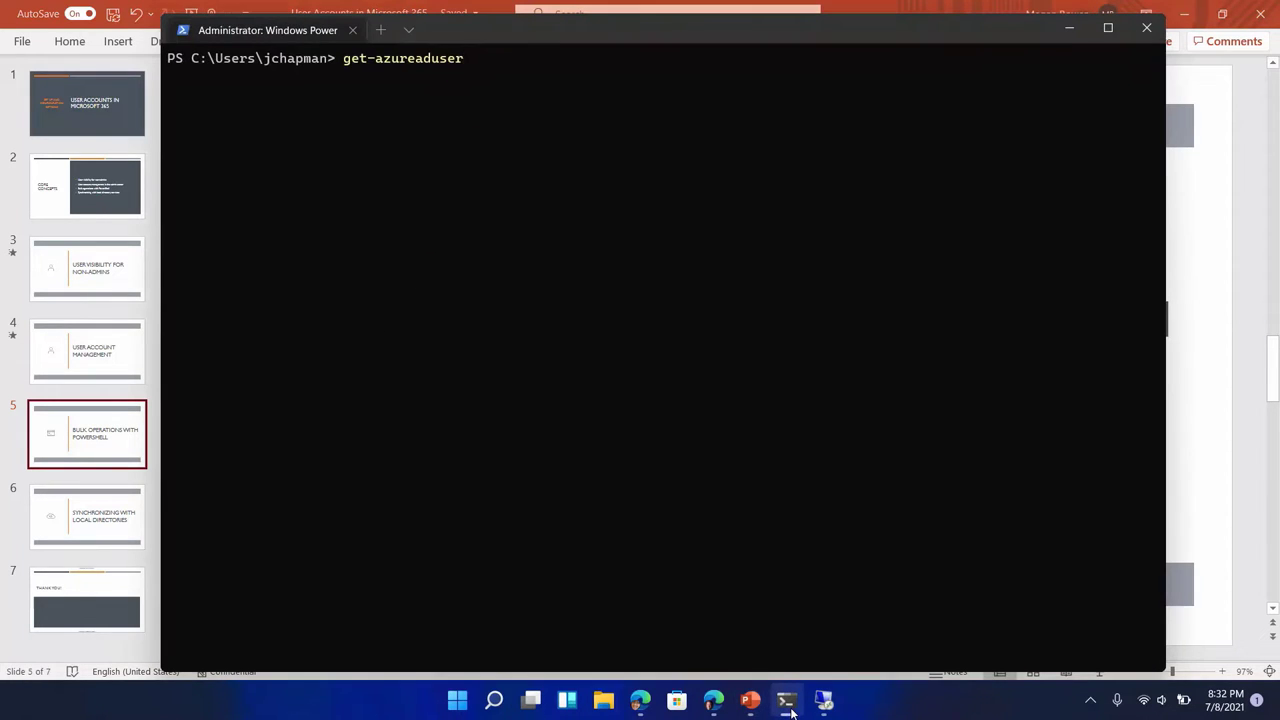
{"action": "key", "text": "Return"}
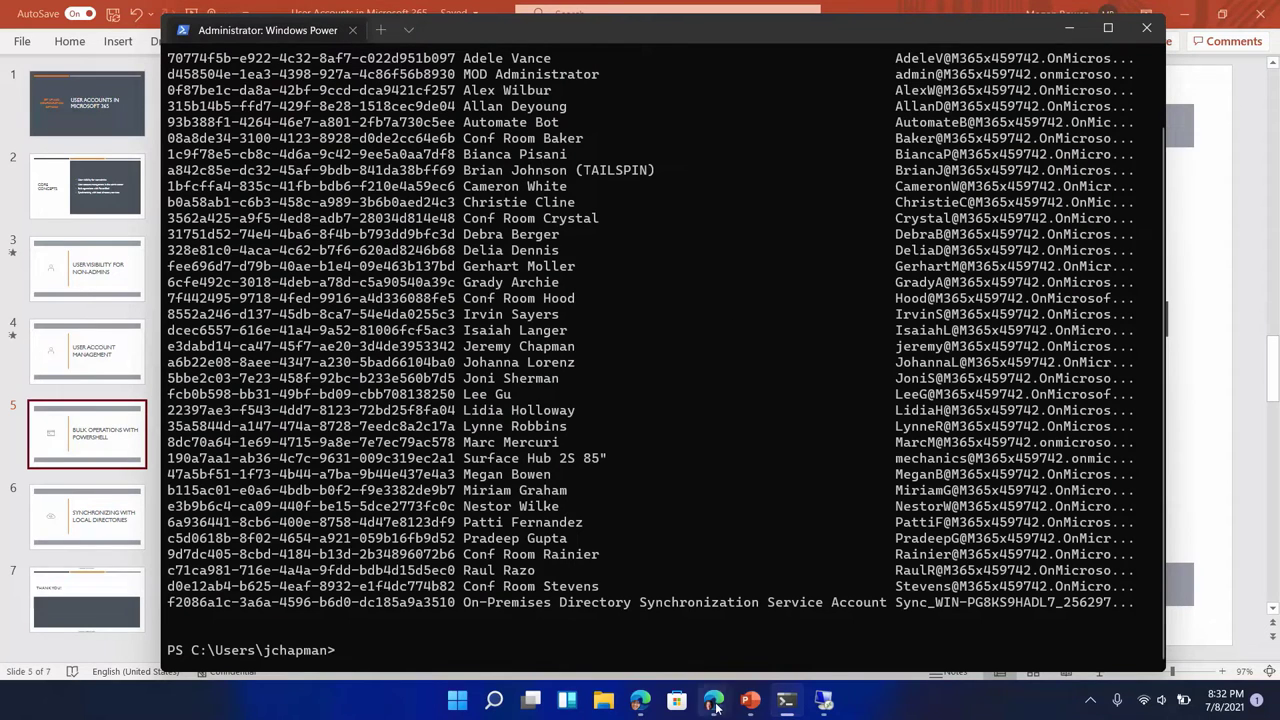
{"action": "left_click", "coordinate": [750, 700]}
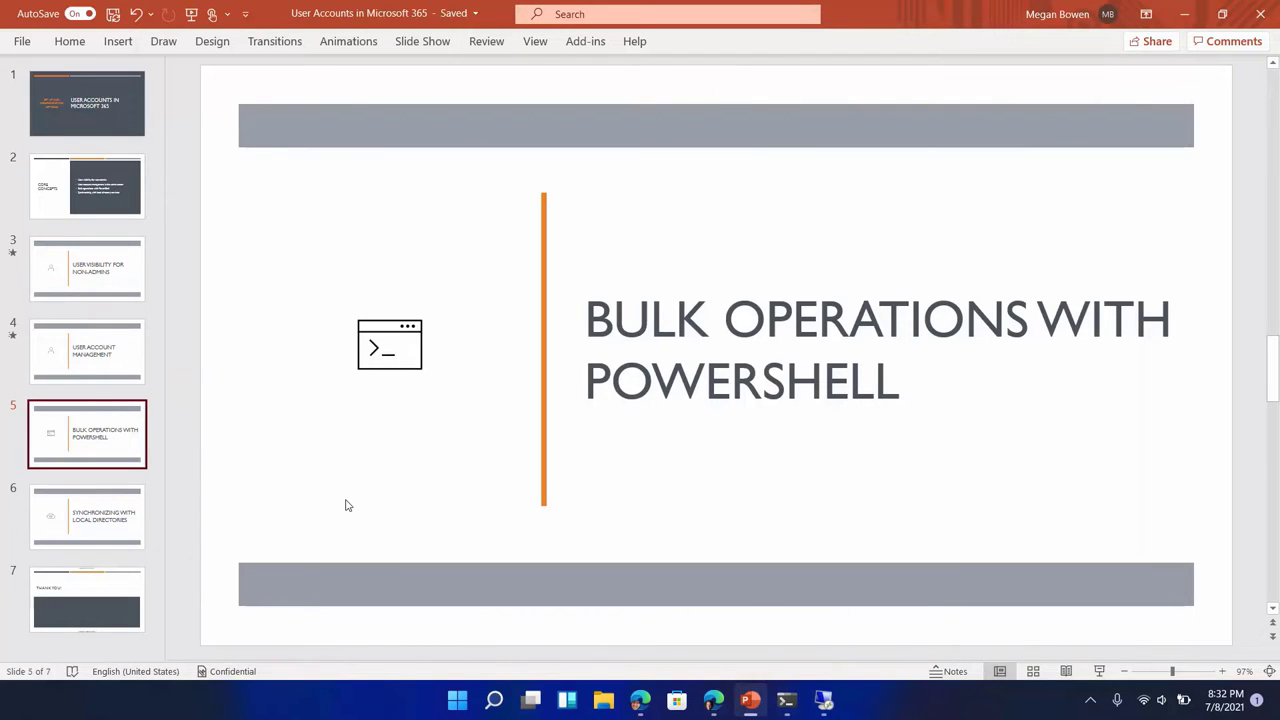
{"action": "left_click", "coordinate": [87, 527]}
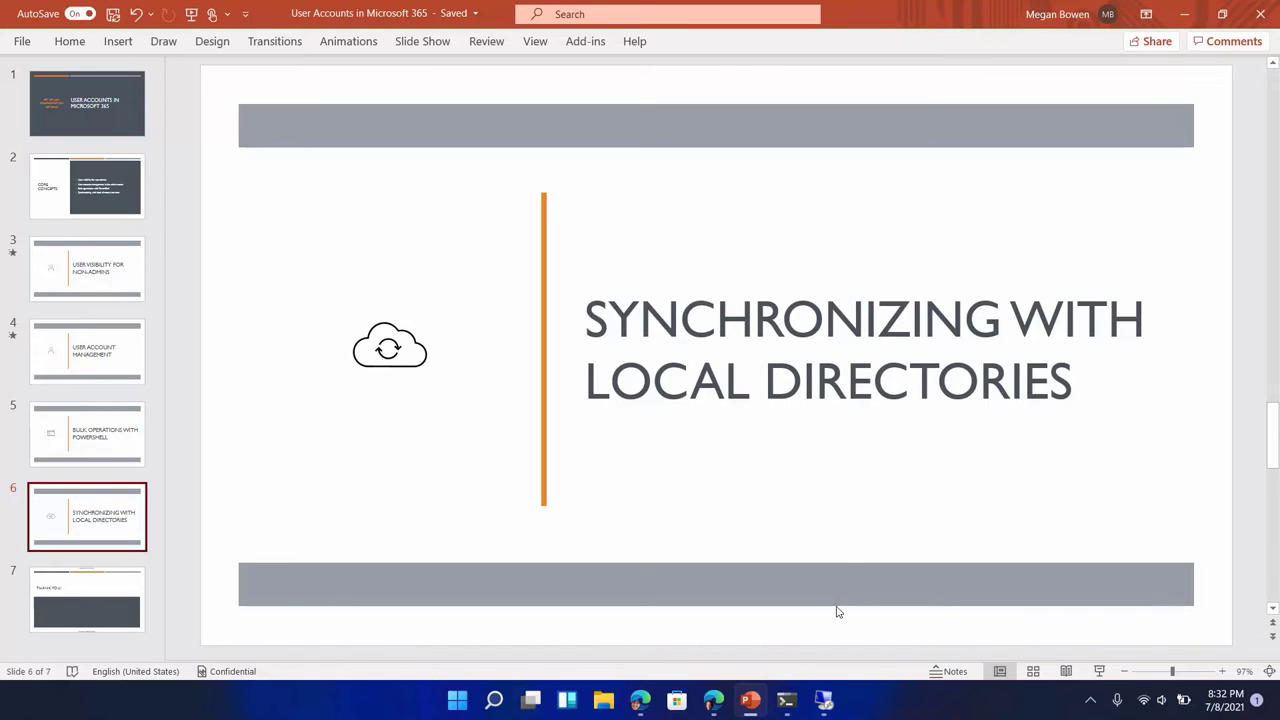
- View the remote server's Azure AD Connect sign-in page, then move the deck to slide 7, Thank You
{"action": "left_click", "coordinate": [823, 701]}
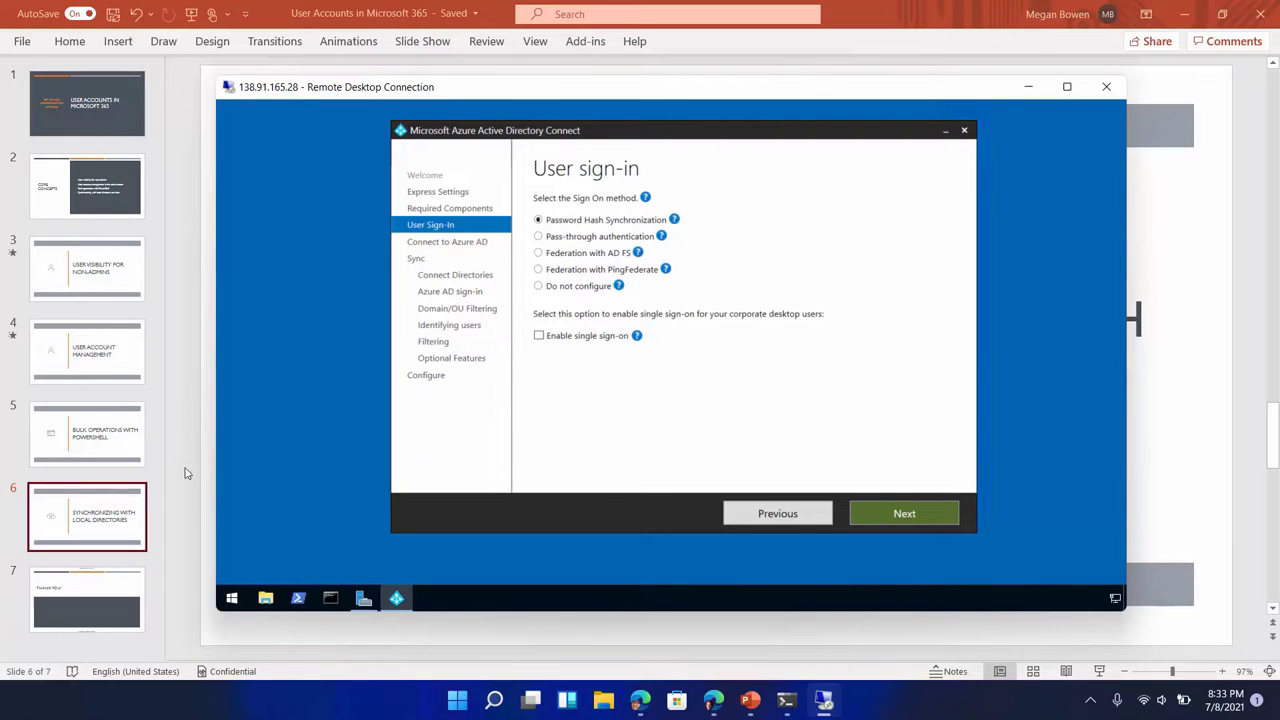
{"action": "left_click", "coordinate": [92, 592]}
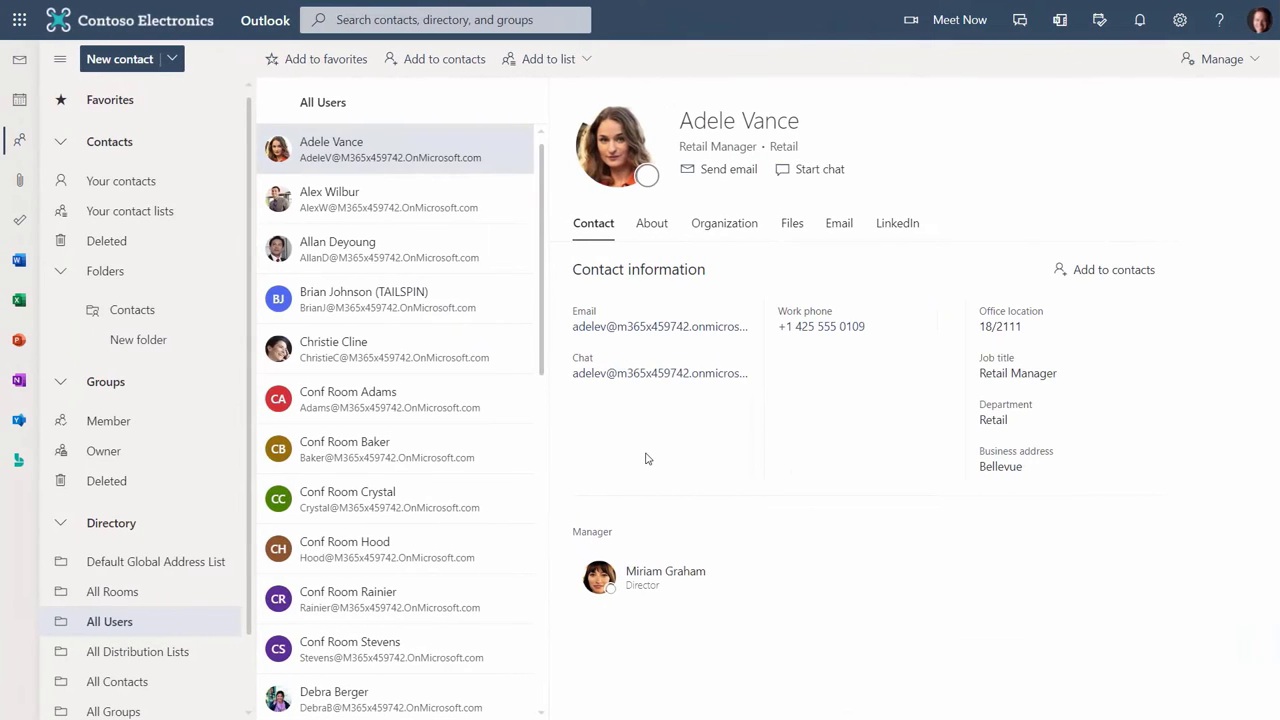
- Scroll the Outlook People All Users directory down and back up
{"action": "scroll", "coordinate": [533, 358], "scroll_direction": "down", "scroll_amount": 2}
{"action": "scroll", "coordinate": [533, 358], "scroll_direction": "up", "scroll_amount": 3}
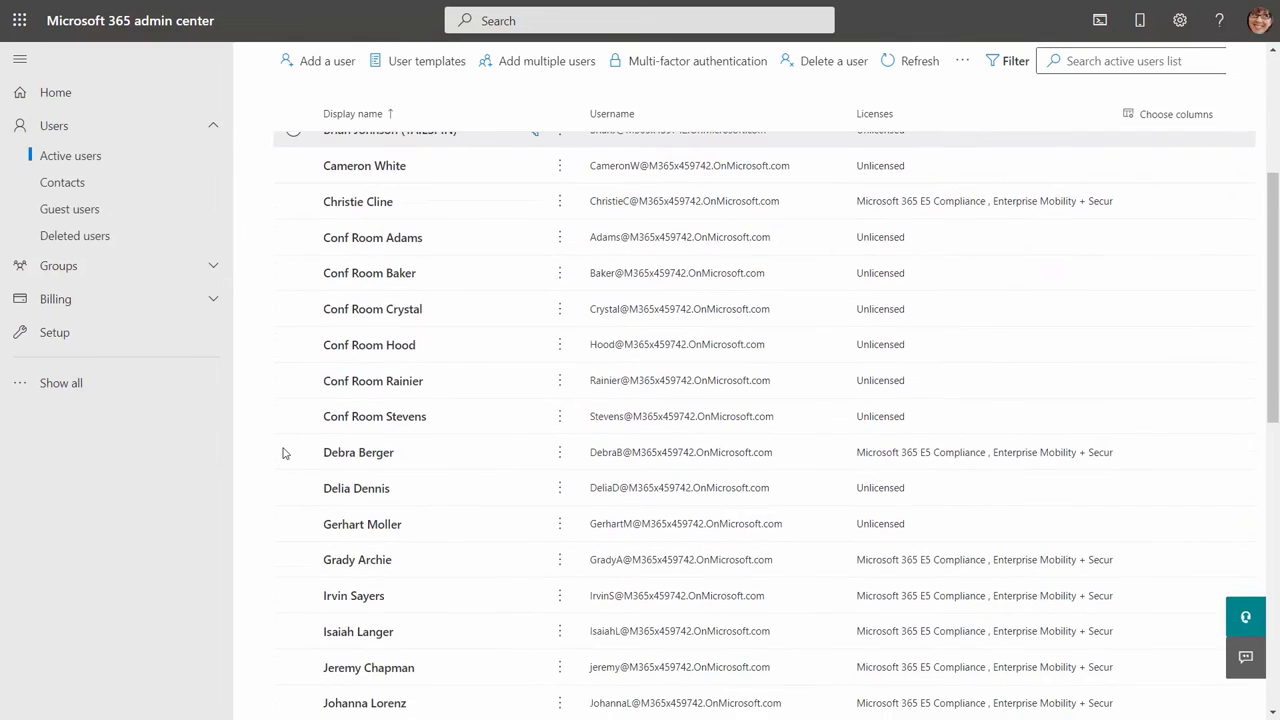
- Scroll back up through the admin center's Active users list
{"action": "scroll", "coordinate": [283, 453], "scroll_direction": "up", "scroll_amount": 3}
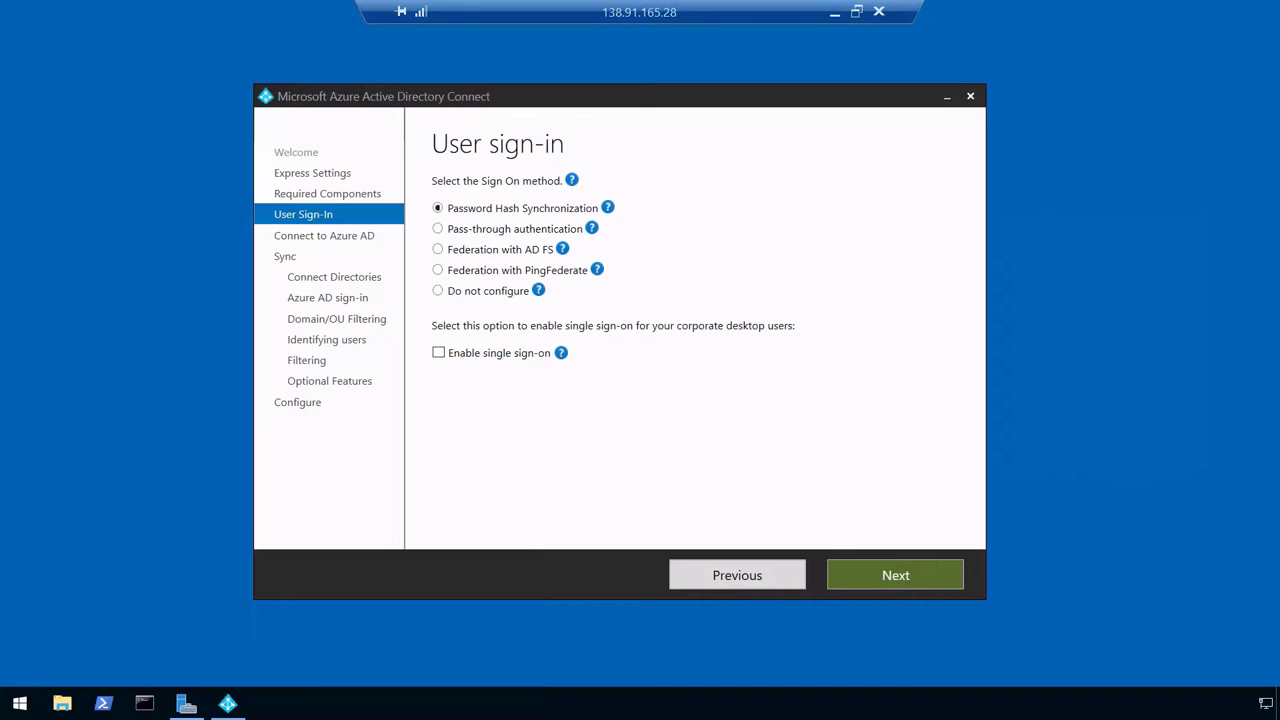
- Glance at the remote Start menu, then choose Pass-through authentication on the User sign-in page
{"action": "left_click", "coordinate": [19, 703]}
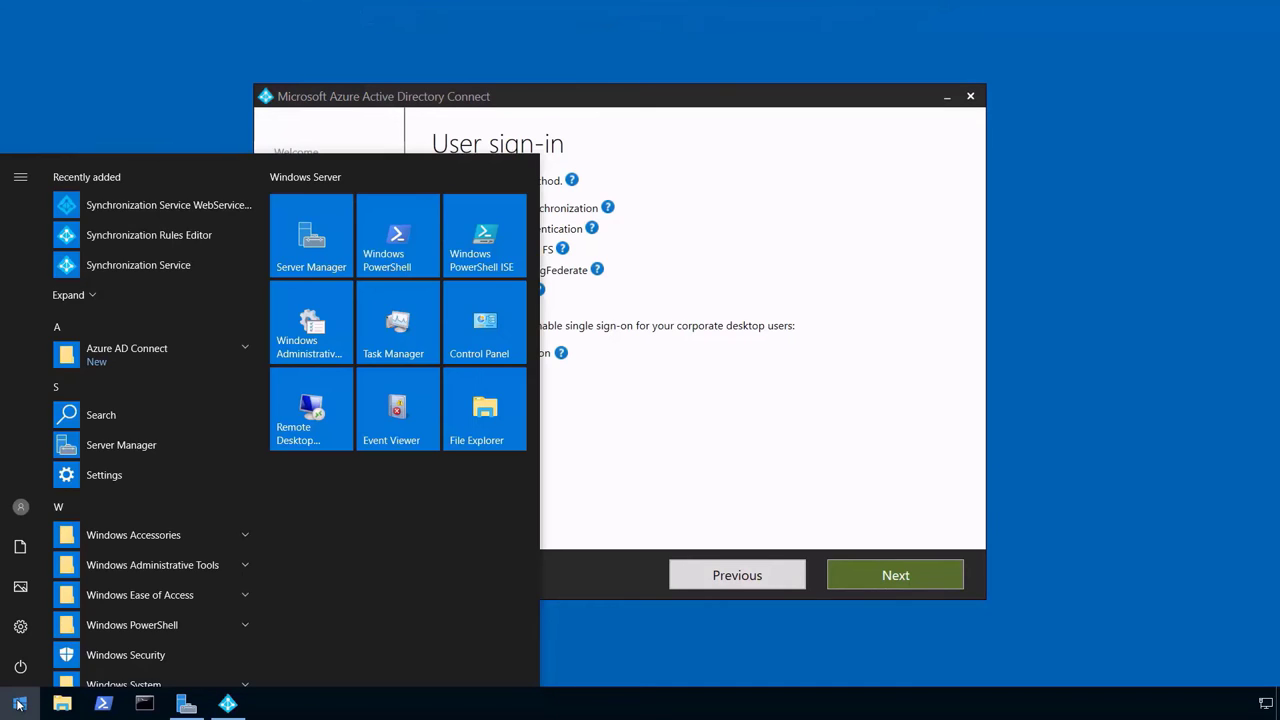
{"action": "left_click", "coordinate": [19, 703]}
{"action": "left_click", "coordinate": [449, 233]}
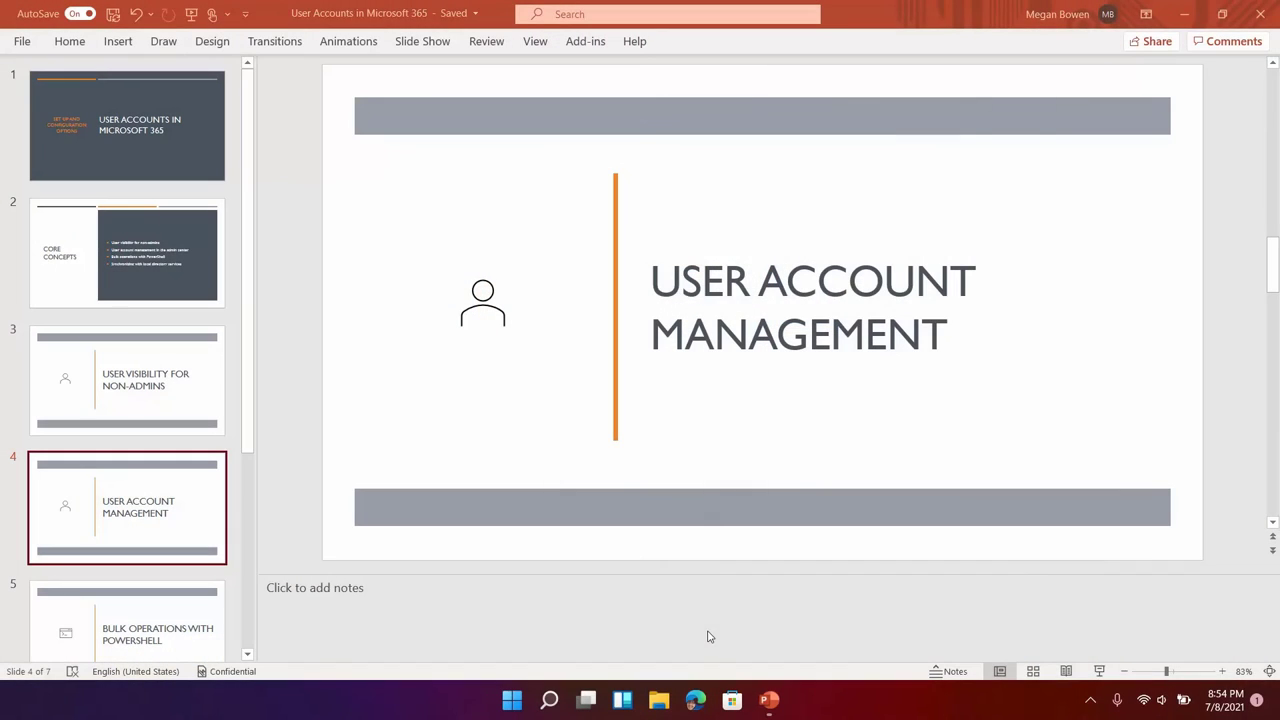
- Bring up the virtual desktops flyout showing Desktops 1–7 above the PowerPoint deck
{"action": "mouse_move", "coordinate": [590, 710]}
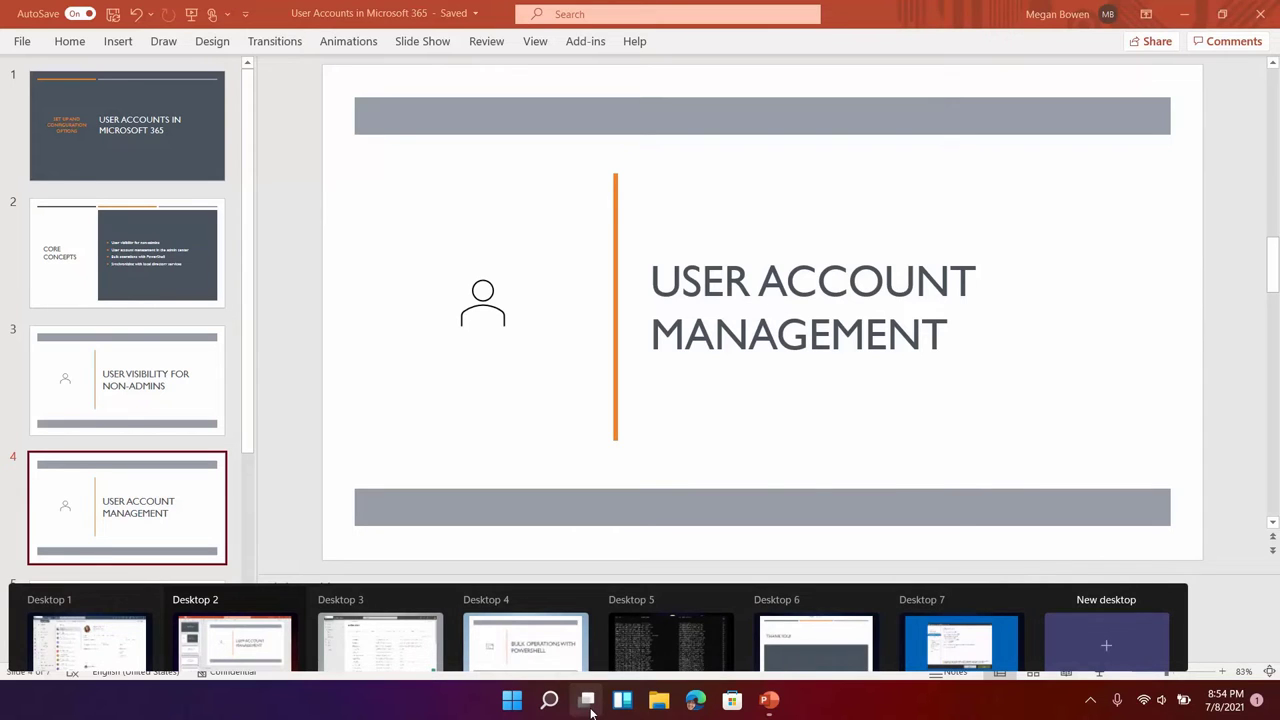
- Open the Task View overview and preview each of the seven desktop thumbnails in turn
{"action": "left_click", "coordinate": [588, 700]}
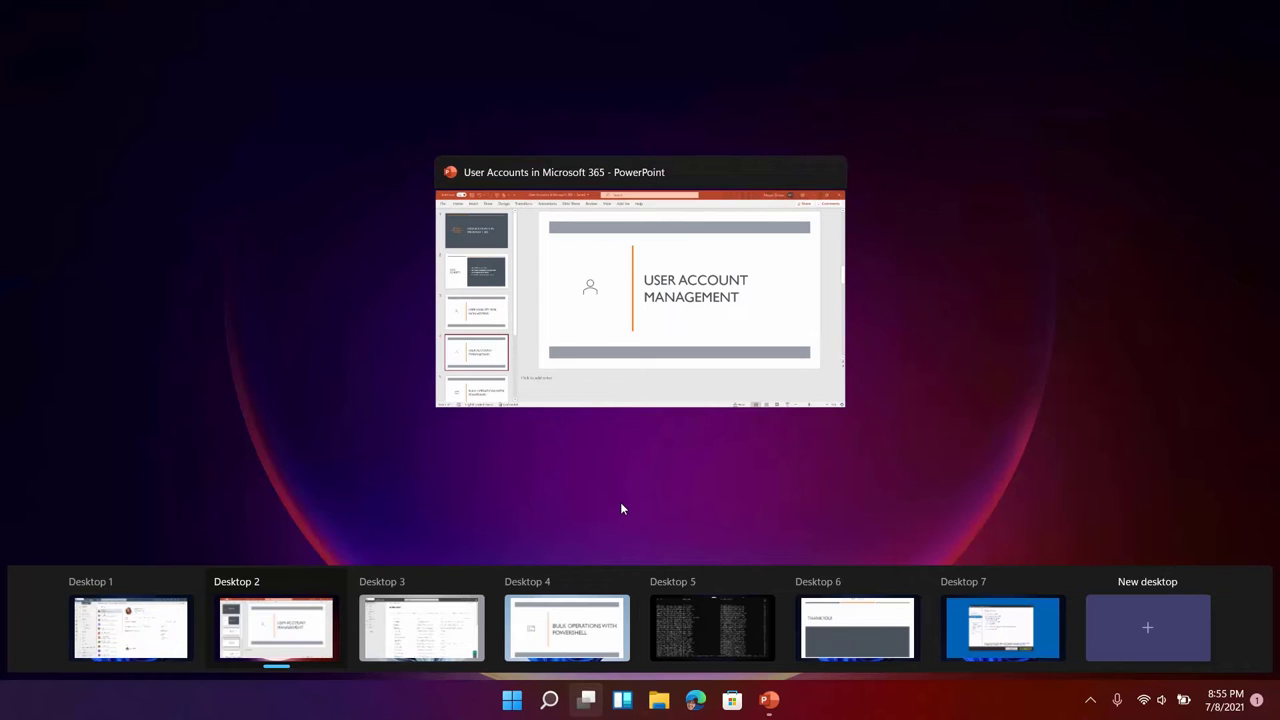
{"action": "mouse_move", "coordinate": [158, 622]}
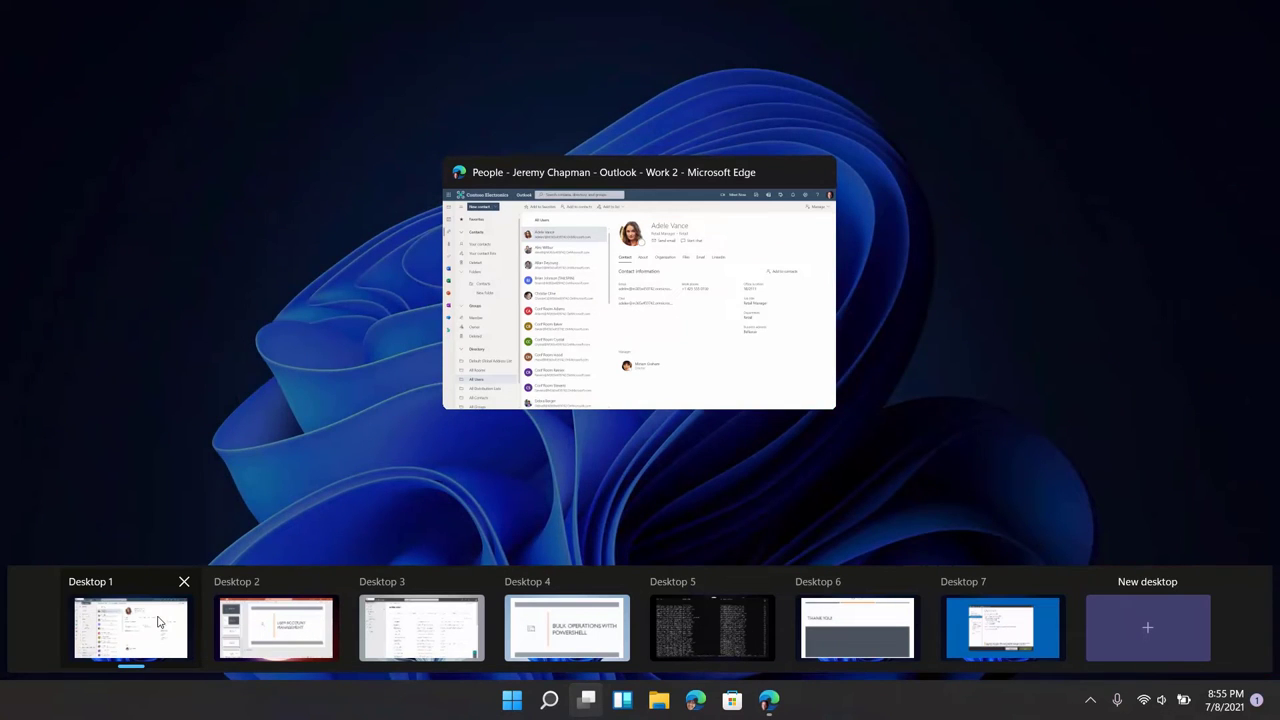
{"action": "mouse_move", "coordinate": [300, 604]}
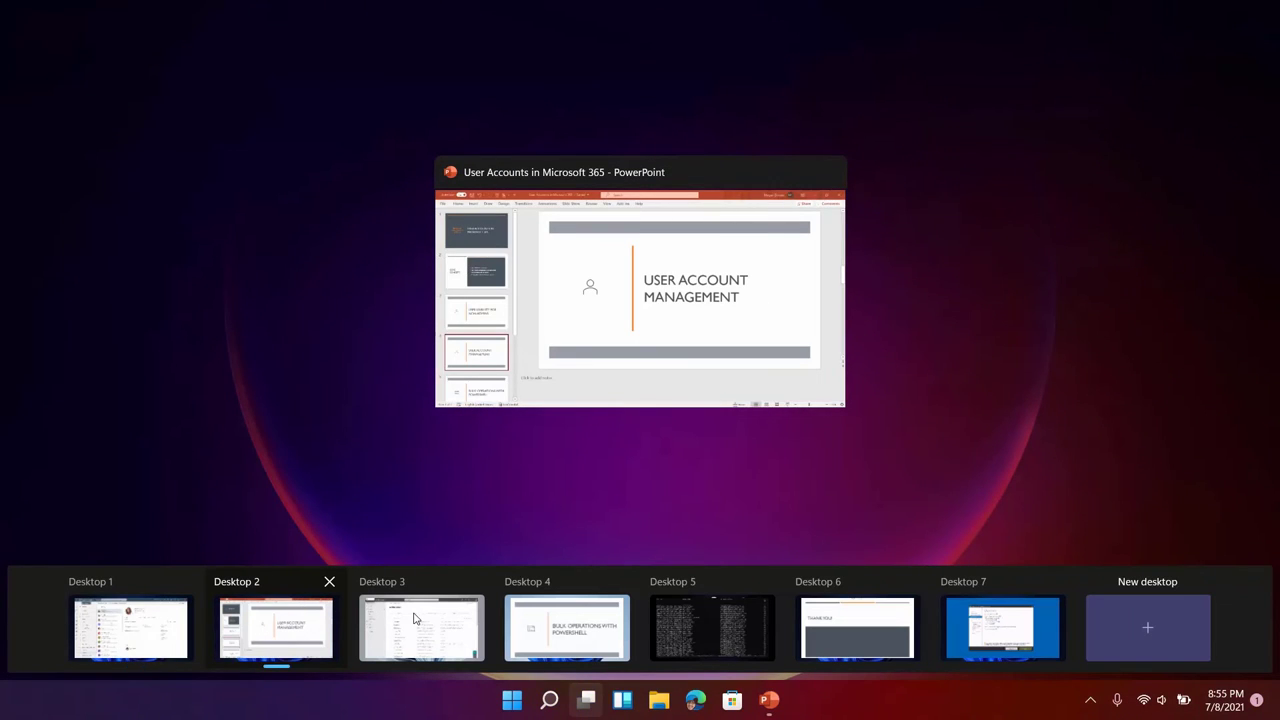
{"action": "mouse_move", "coordinate": [415, 618]}
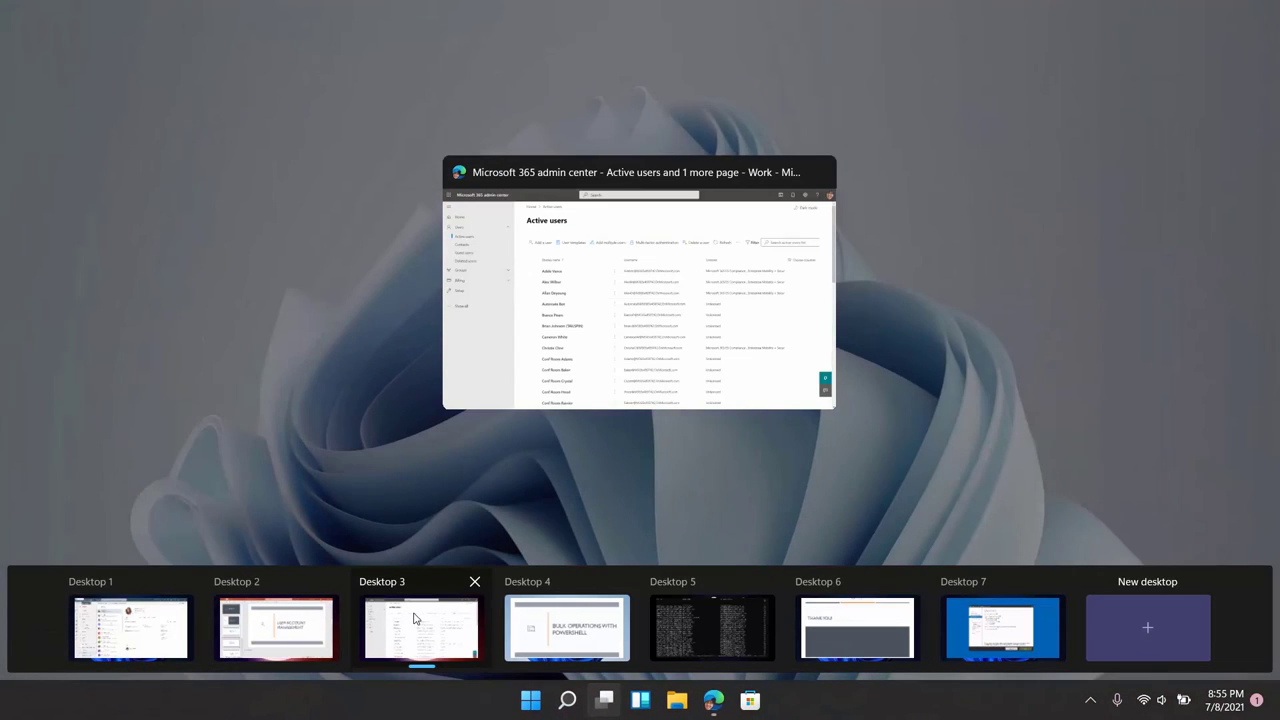
{"action": "mouse_move", "coordinate": [559, 619]}
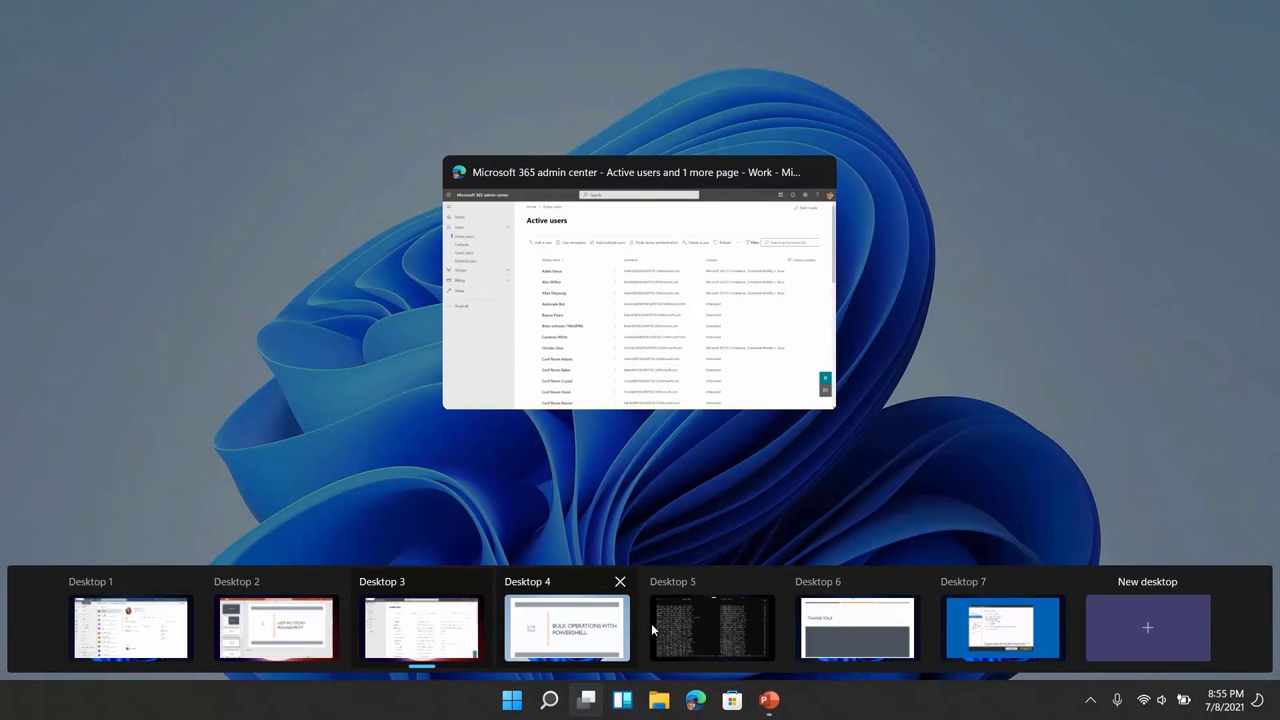
{"action": "mouse_move", "coordinate": [677, 631]}
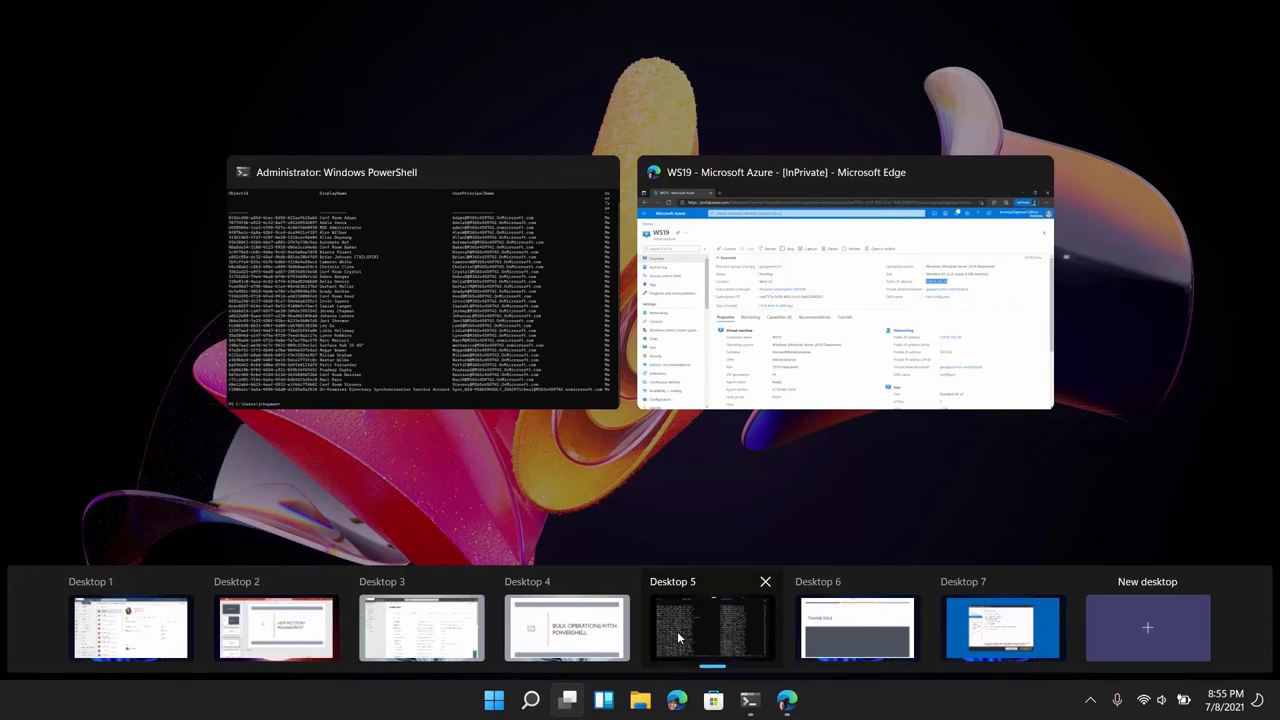
{"action": "mouse_move", "coordinate": [835, 633]}
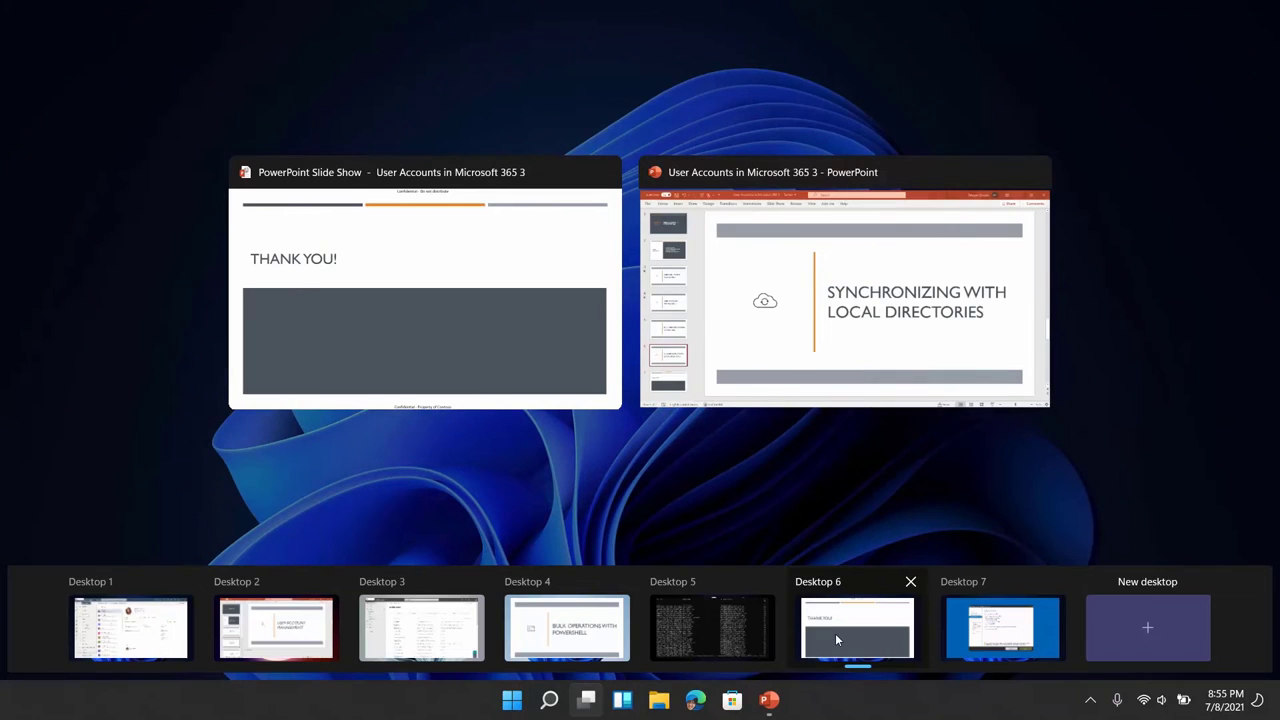
{"action": "mouse_move", "coordinate": [988, 622]}
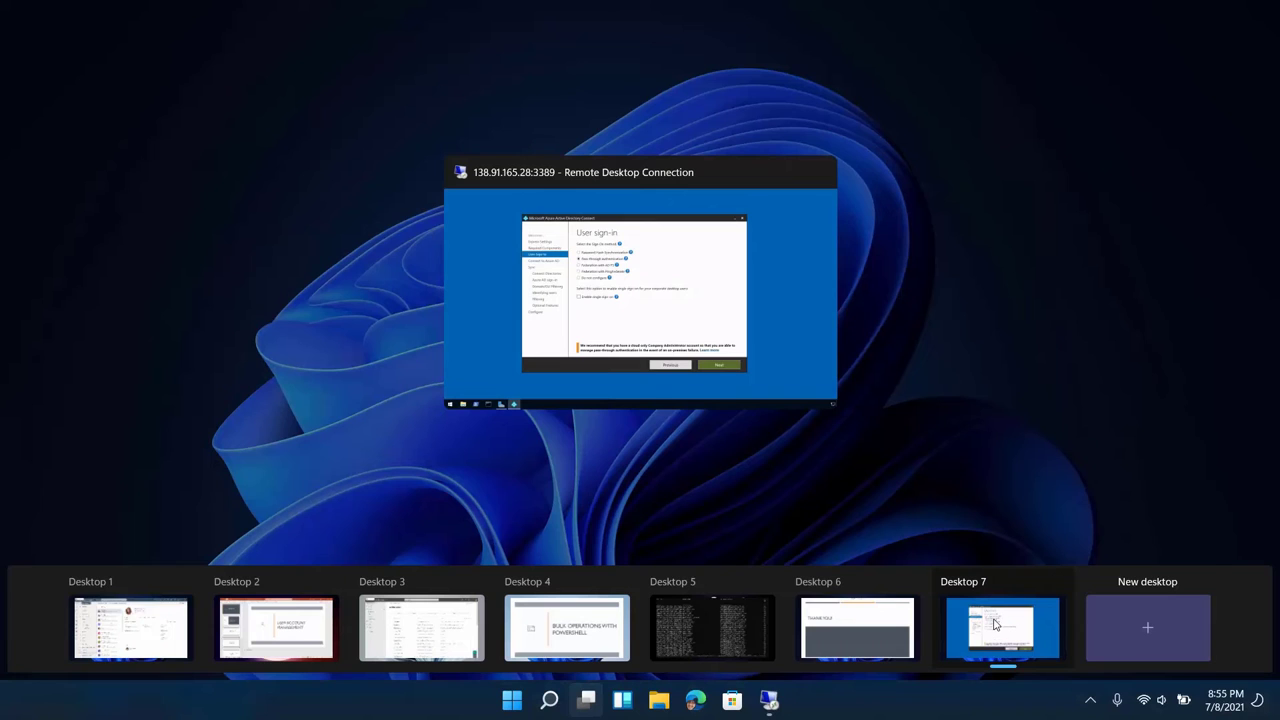
{"action": "left_click", "coordinate": [1152, 627]}
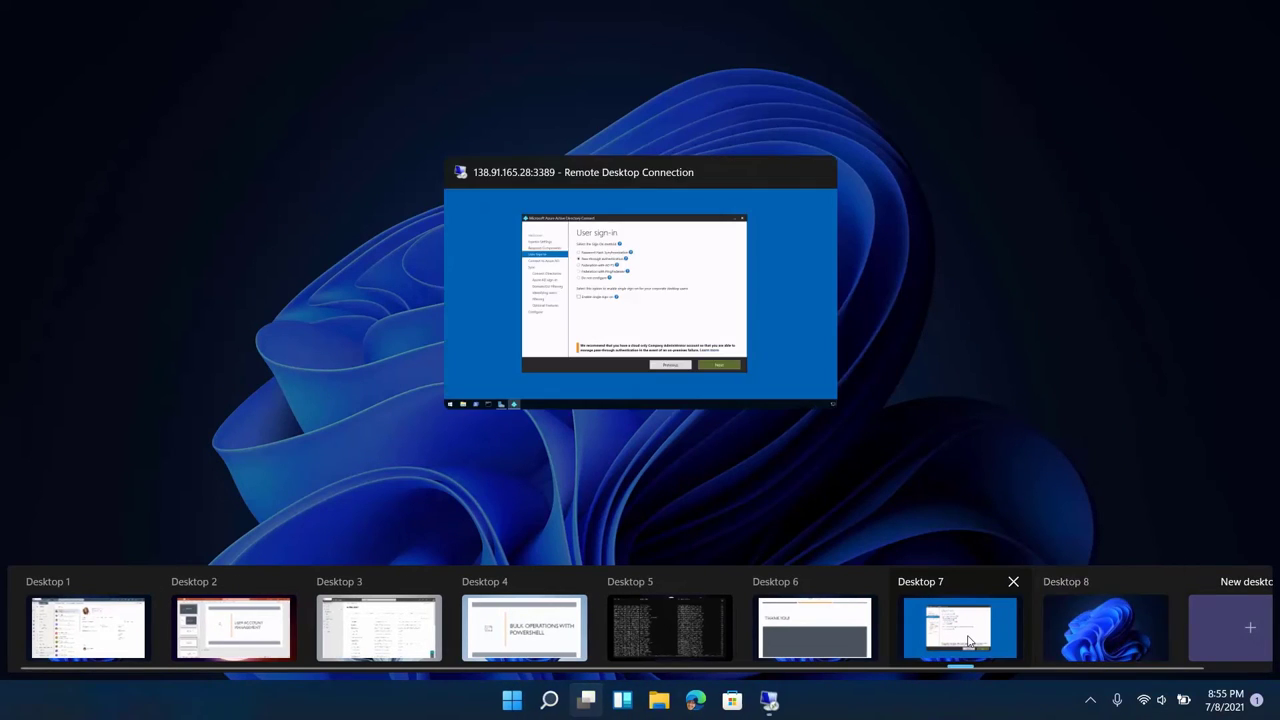
{"action": "left_click_drag", "start_coordinate": [968, 640], "coordinate": [776, 640]}
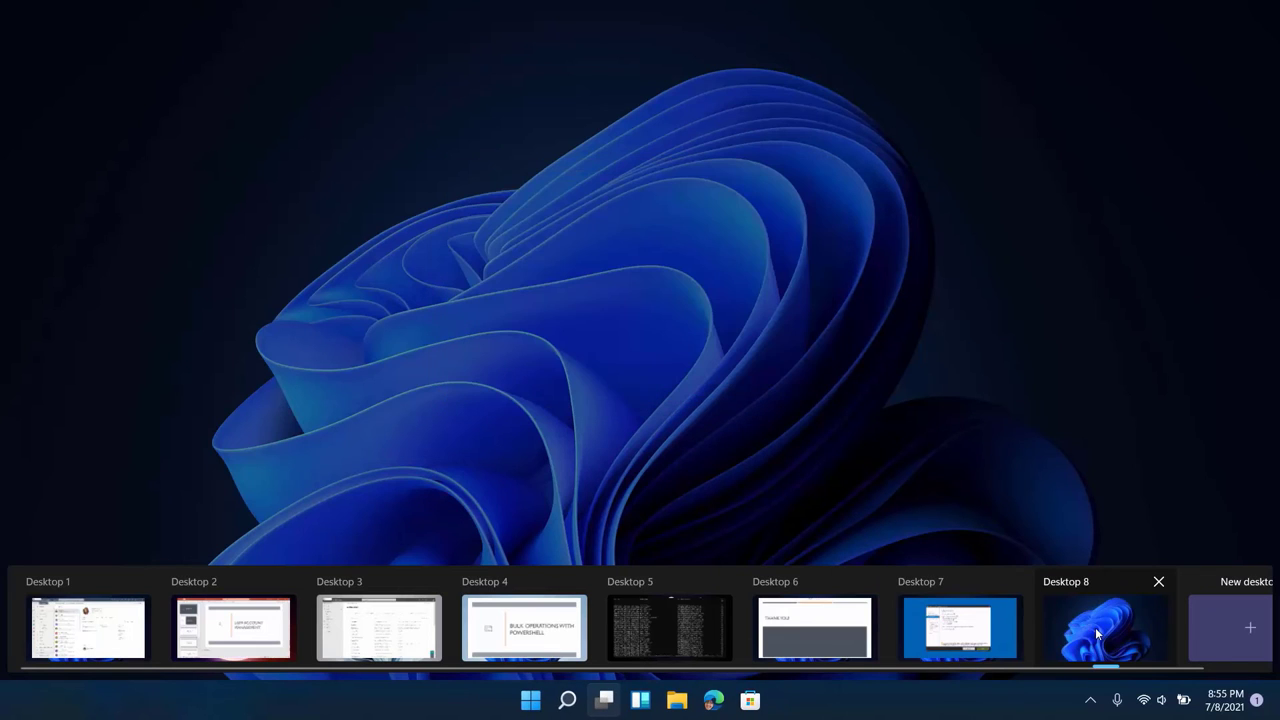
- Give Desktop 8 the pale grey bloom wallpaper and move the Outlook window onto Desktop 2
{"action": "right_click", "coordinate": [1095, 627]}
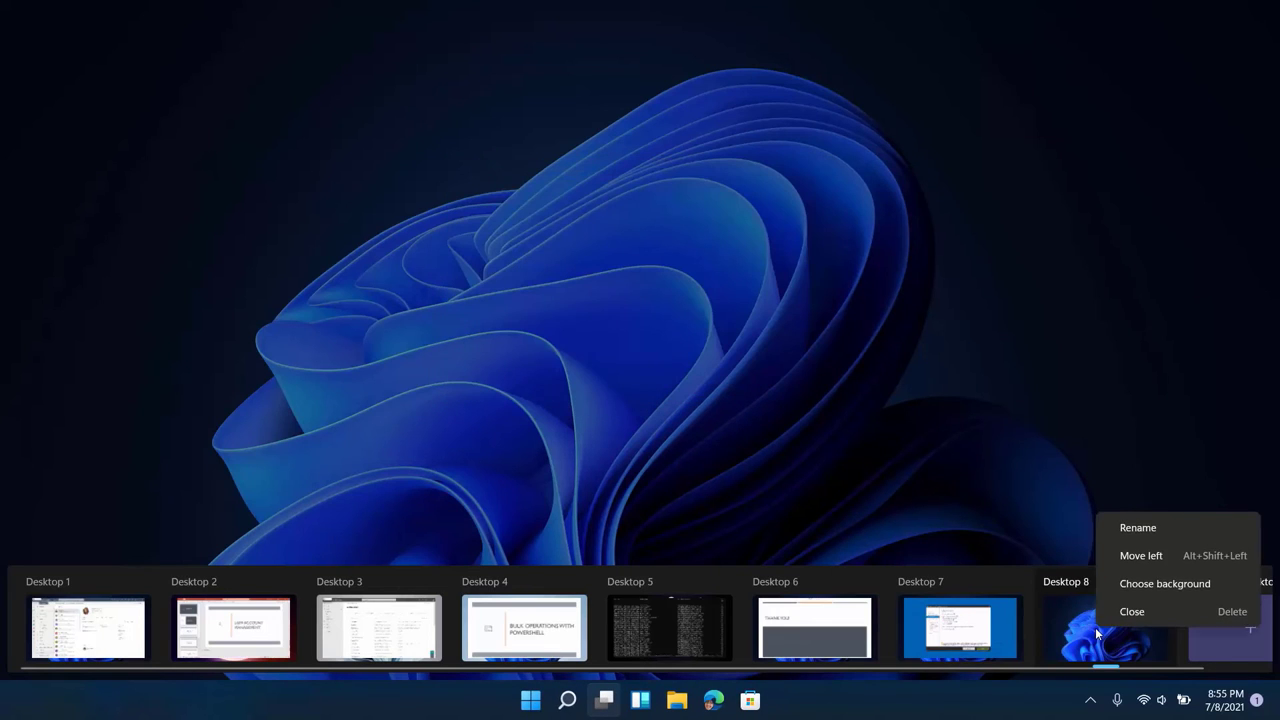
{"action": "left_click", "coordinate": [1146, 586]}
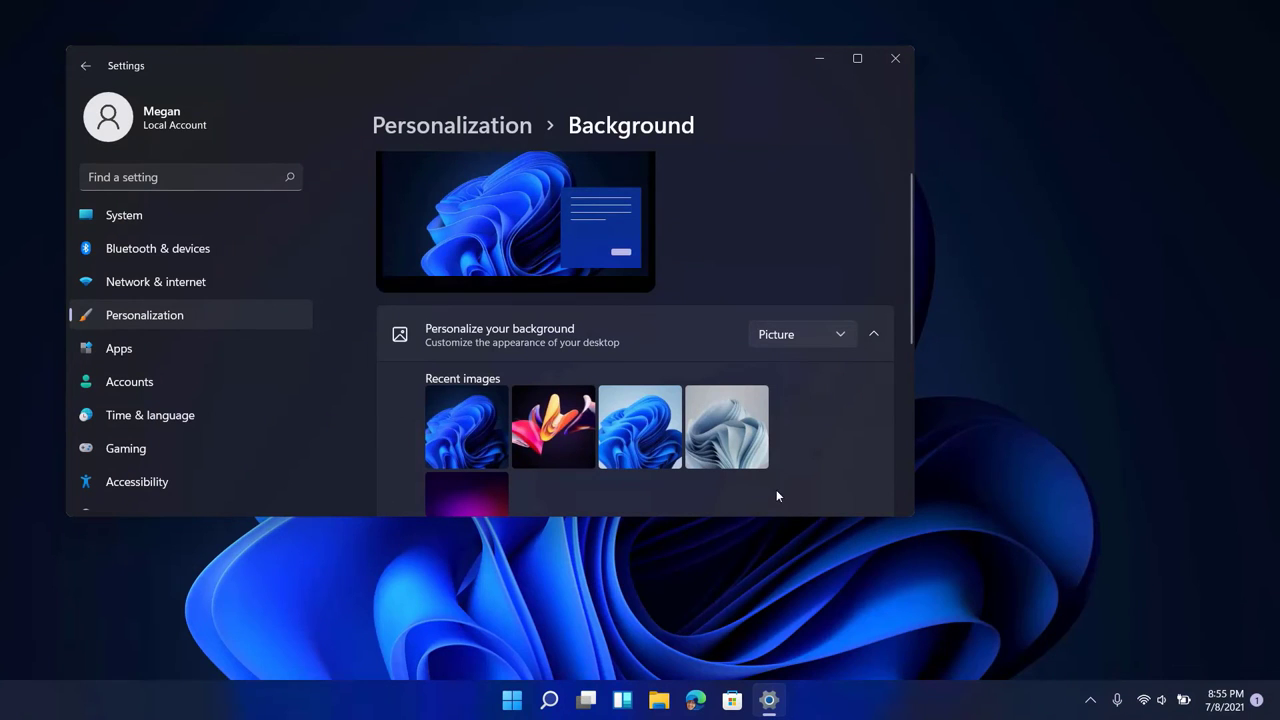
{"action": "left_click", "coordinate": [739, 399]}
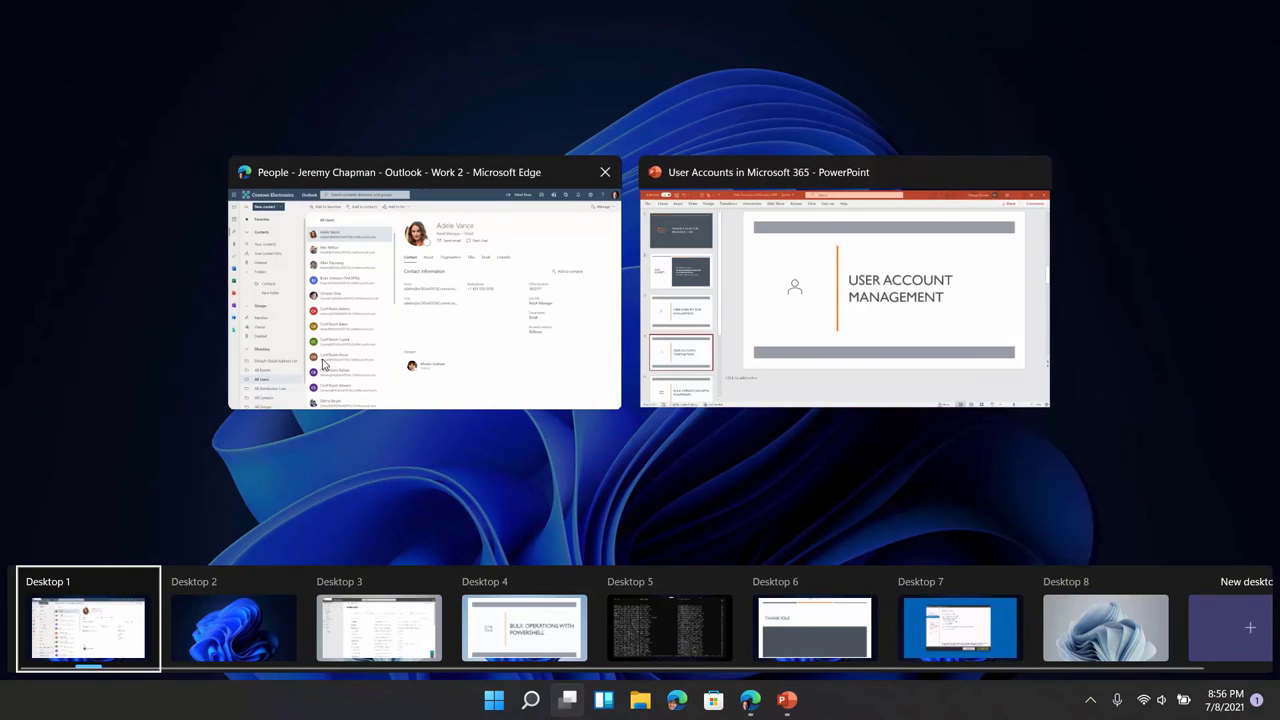
{"action": "left_click_drag", "start_coordinate": [323, 363], "coordinate": [193, 676]}
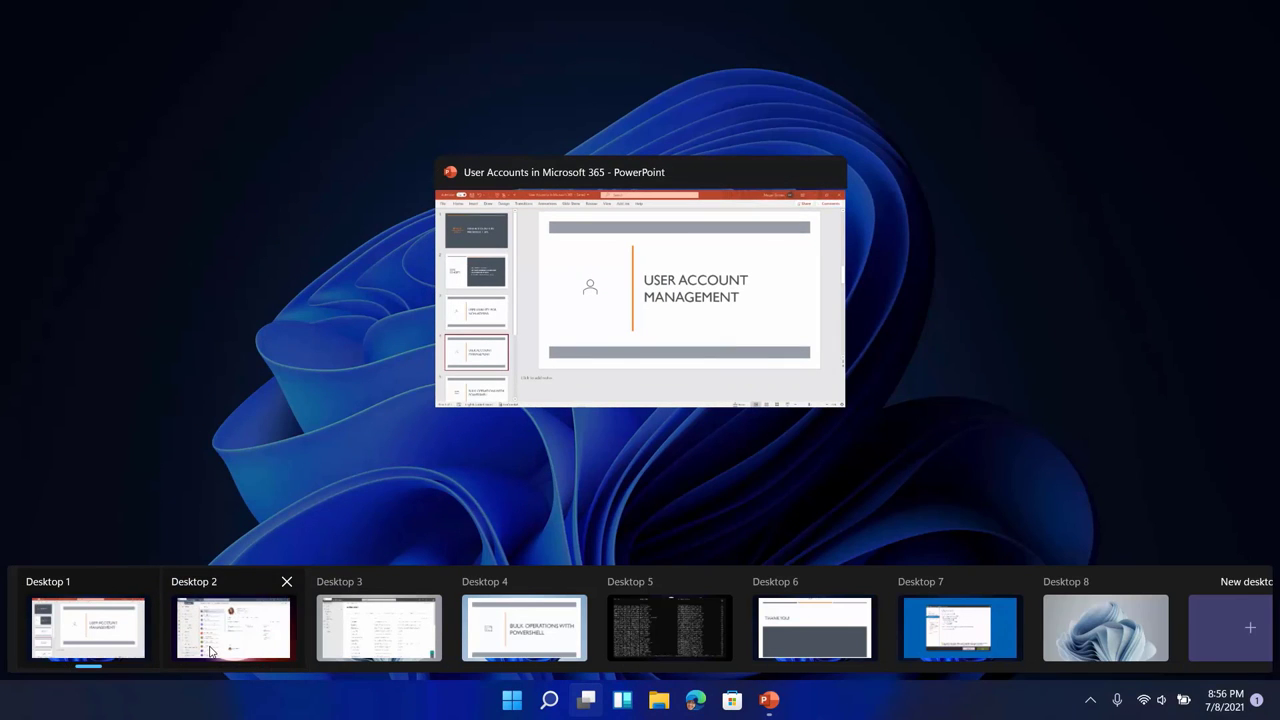
- Clear Desktop 2's current name in Task View and enter PPT as its new name
{"action": "right_click", "coordinate": [216, 589]}
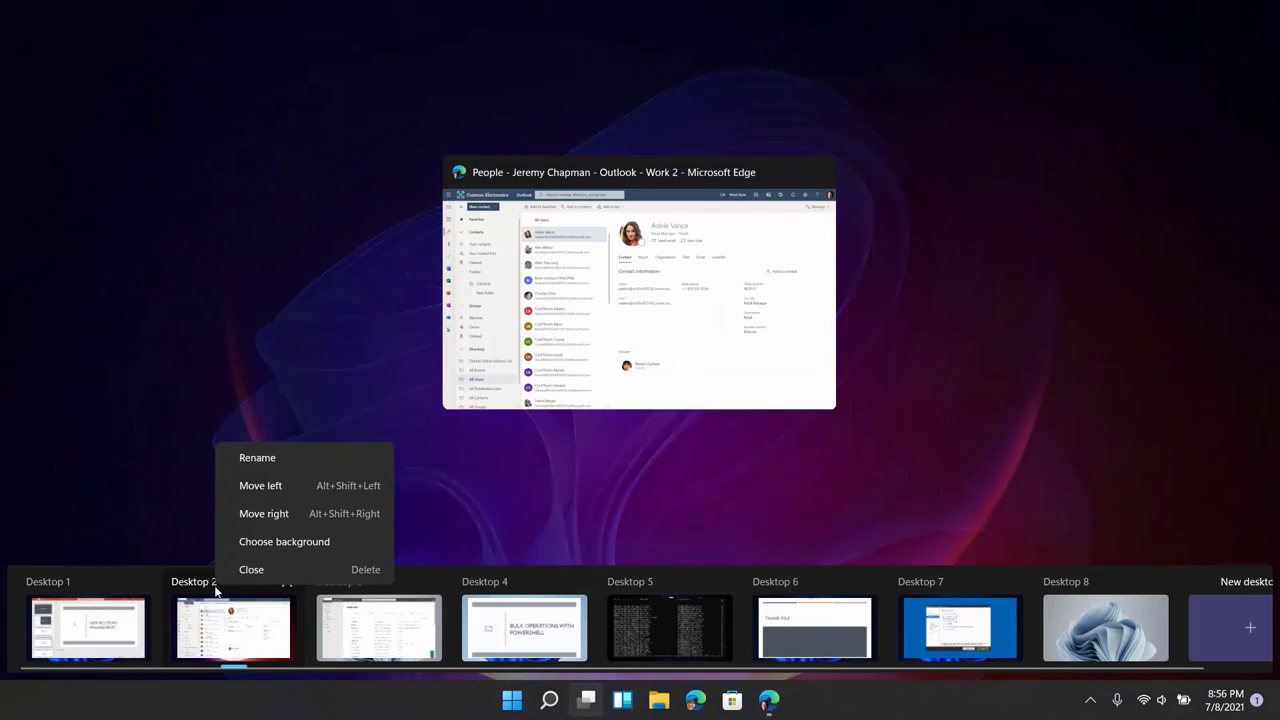
{"action": "left_click", "coordinate": [292, 451]}
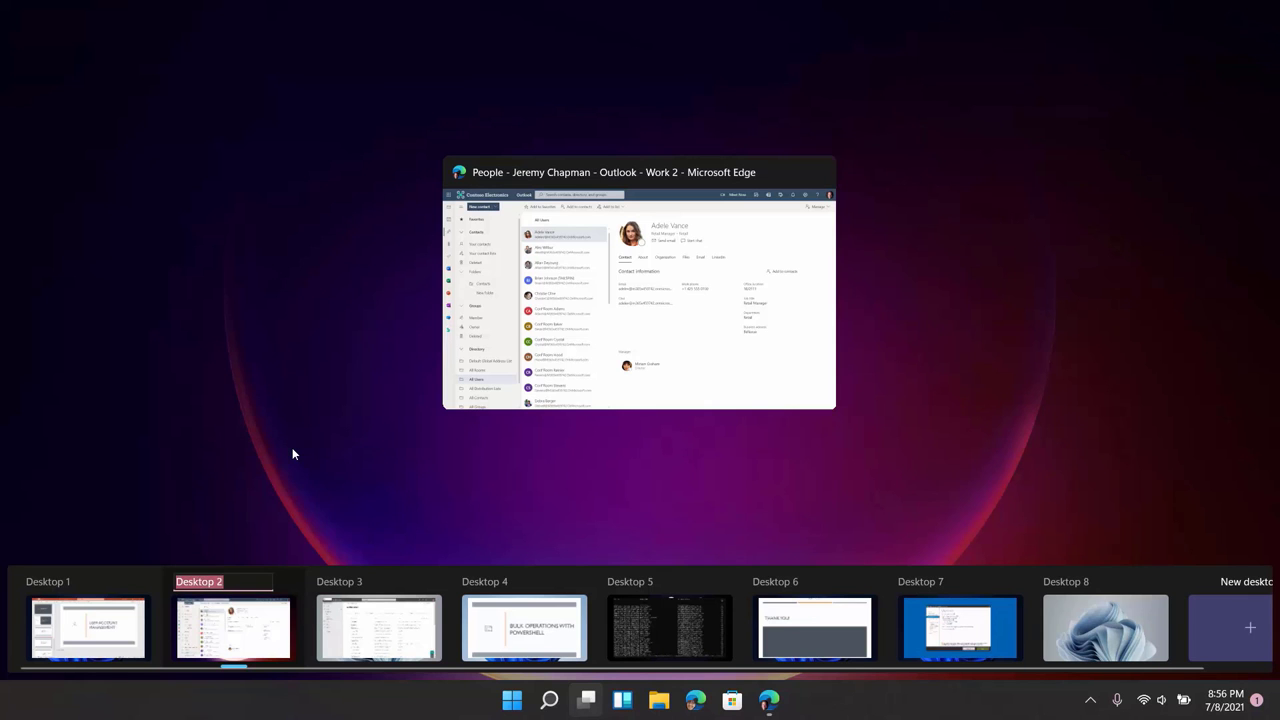
{"action": "key", "text": "BackSpace"}
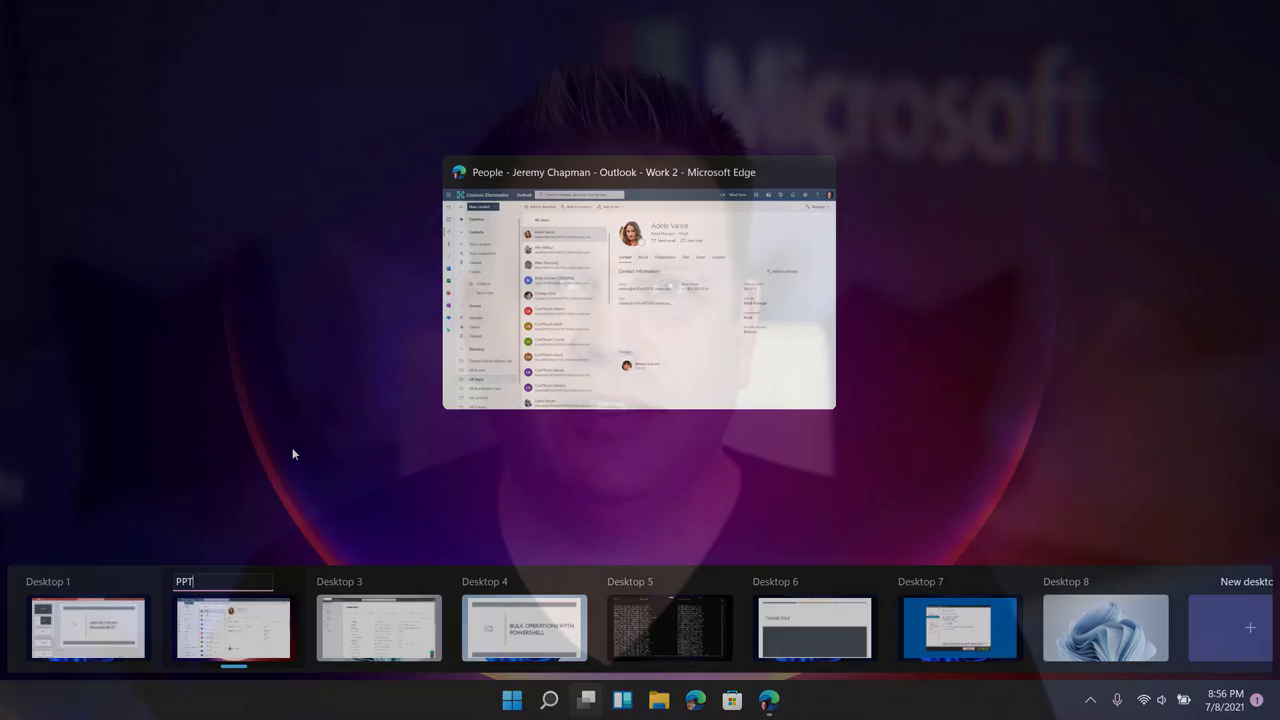